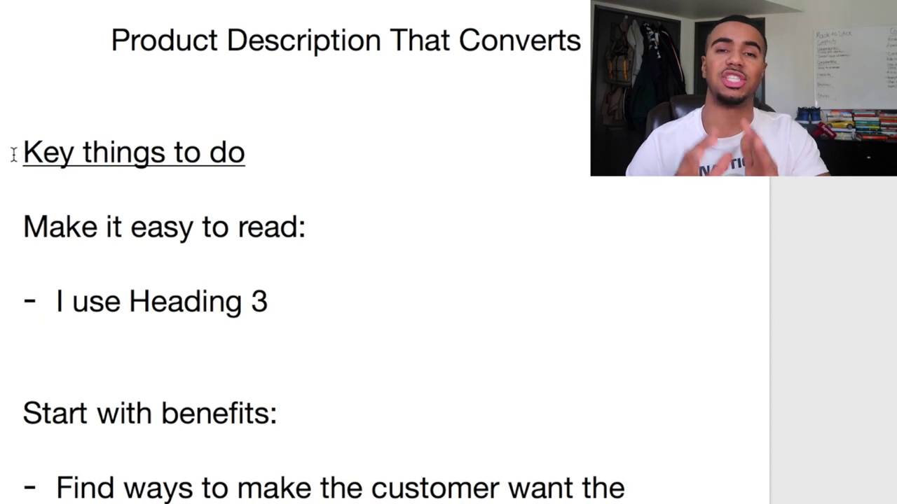
# Review the notes' 'I use Heading 3' tip, then select the entire Total Pillow description
pyautogui.click(254, 266)
pyautogui.moveTo(46, 310); pyautogui.dragTo(200, 313)
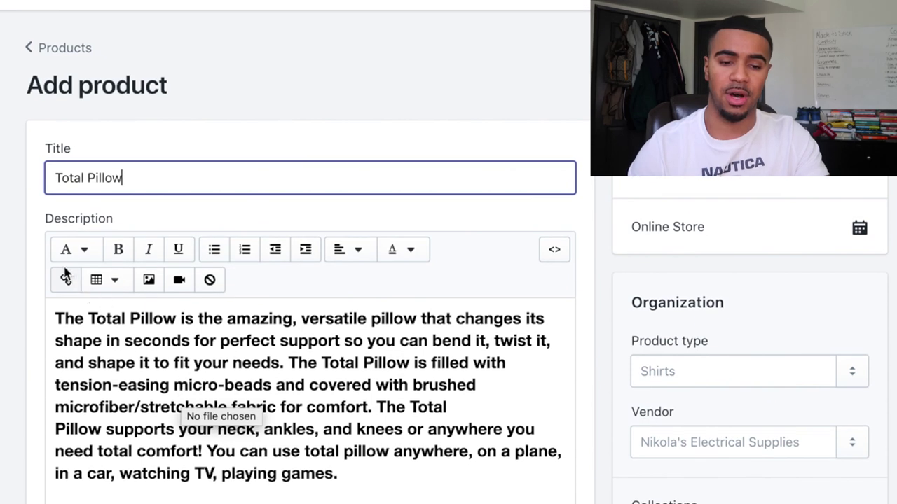
pyautogui.click(178, 350)
pyautogui.hotkey('ctrl', 'a')
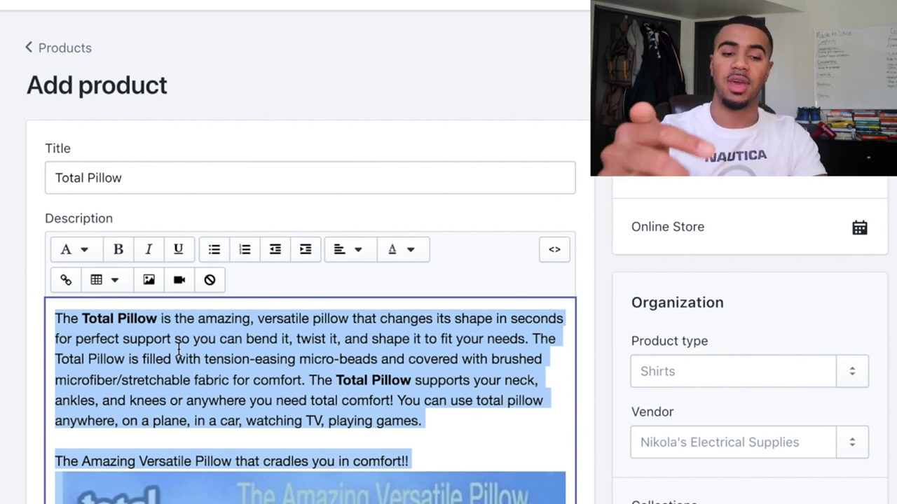
# Apply Heading 3 to the whole description, including the comfort tagline
pyautogui.click(74, 250)
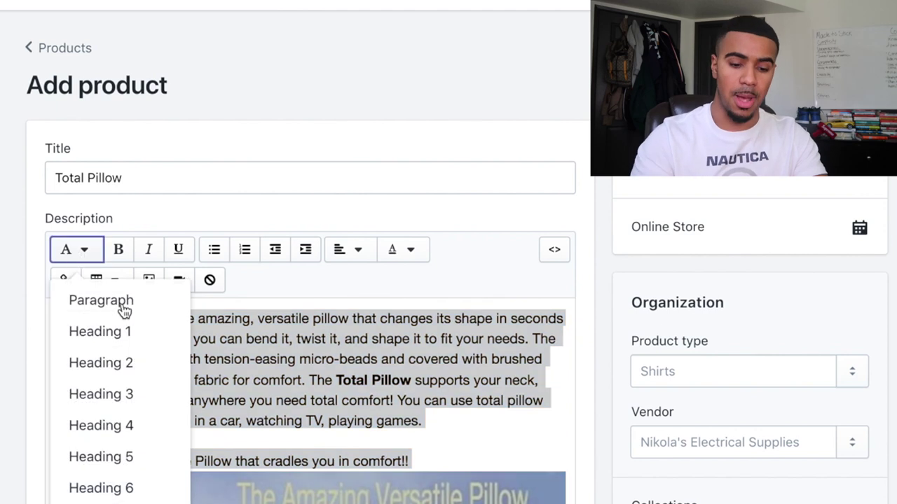
pyautogui.click(124, 394)
pyautogui.click(222, 329)
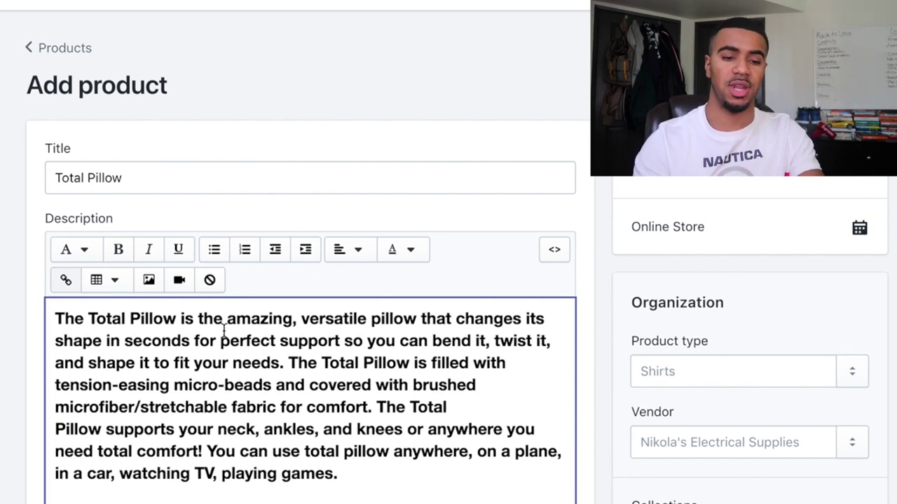
pyautogui.scroll(-2, 223, 330)
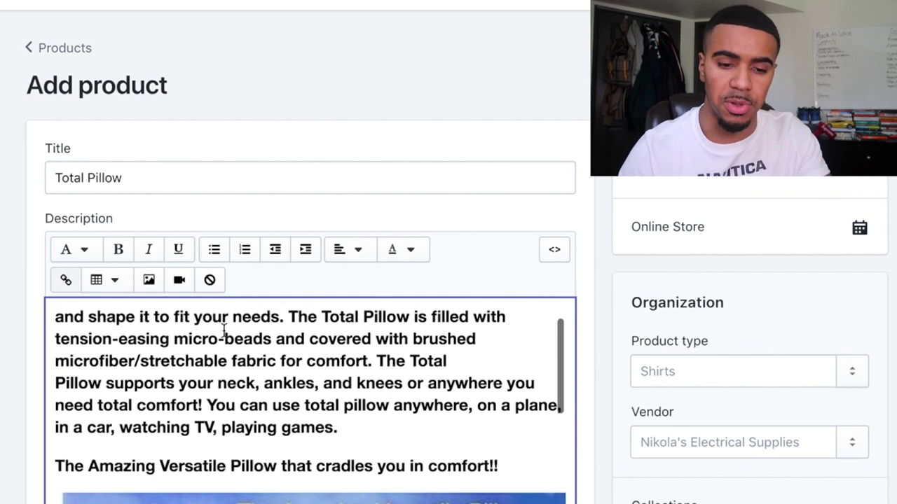
pyautogui.scroll(-6, 237, 376)
pyautogui.scroll(8, 244, 424)
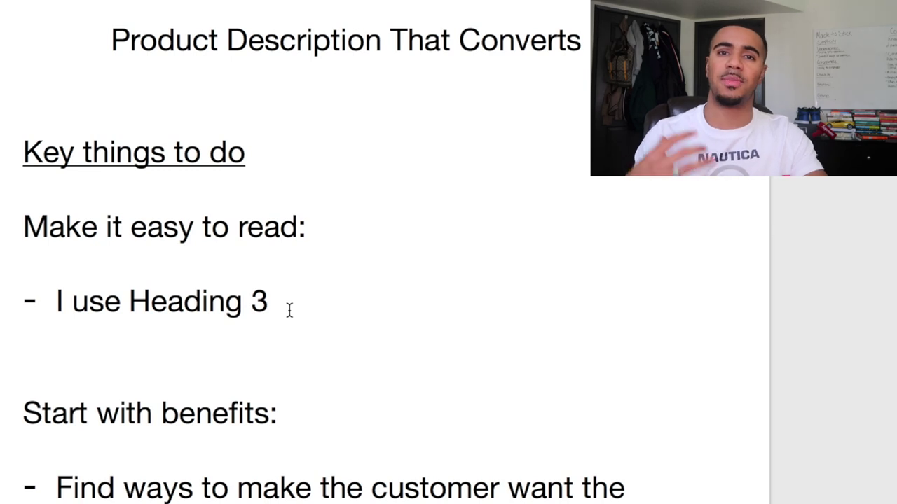
pyautogui.scroll(-1, 169, 344)
pyautogui.click(1, 375)
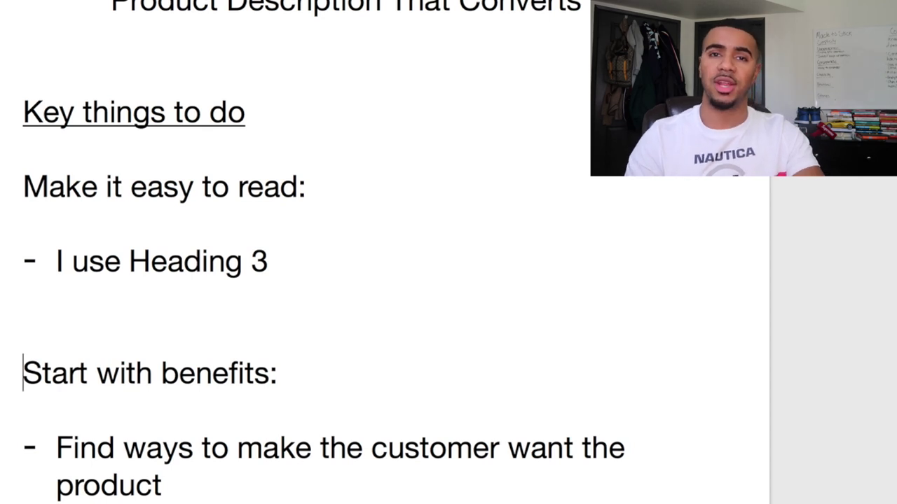
pyautogui.scroll(2, 385, 280)
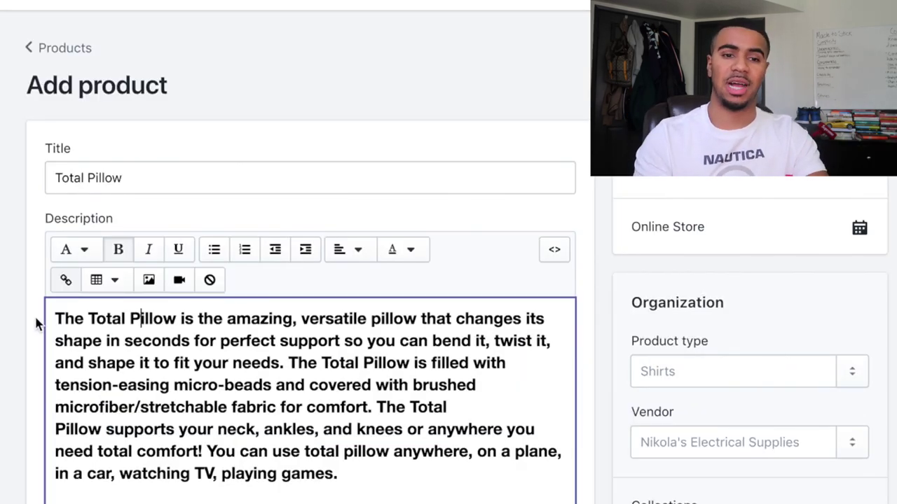
# Open the round pillow's AliExpress listing from the search results to view its item specifics
pyautogui.click(54, 321)
pyautogui.scroll(-1, 53, 321)
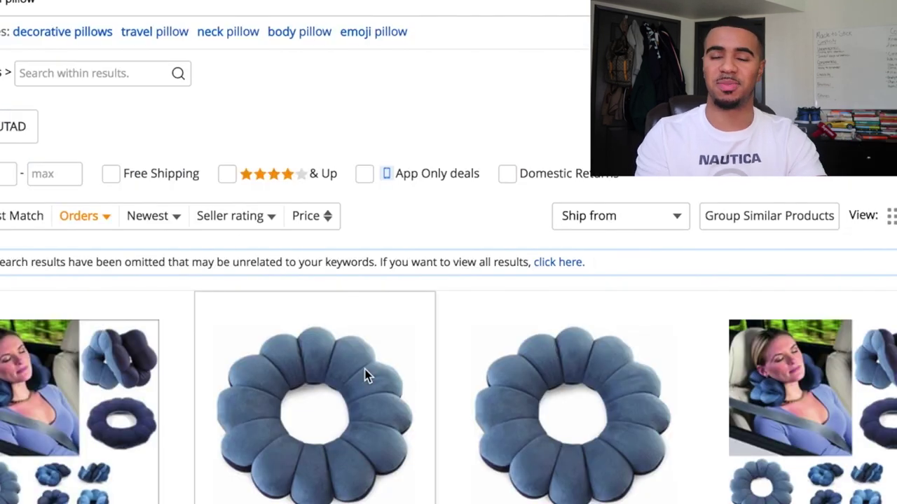
pyautogui.click(364, 376)
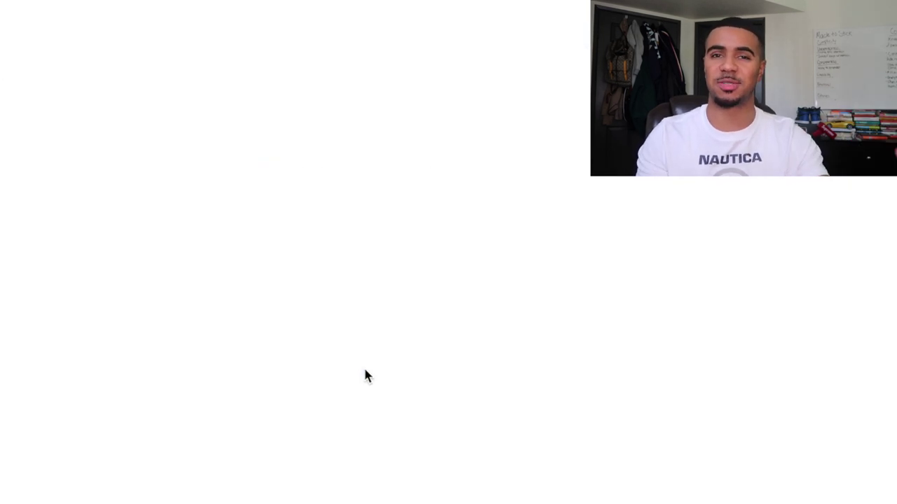
pyautogui.scroll(-4, 321, 197)
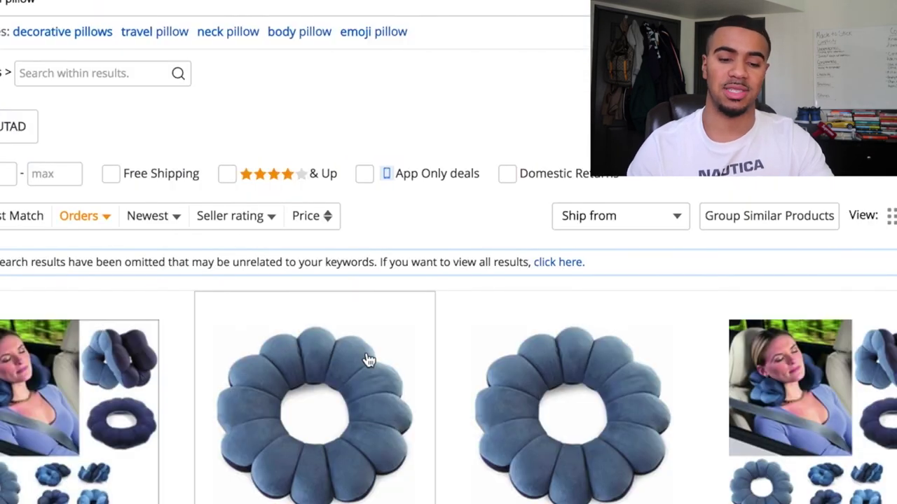
pyautogui.click(364, 375)
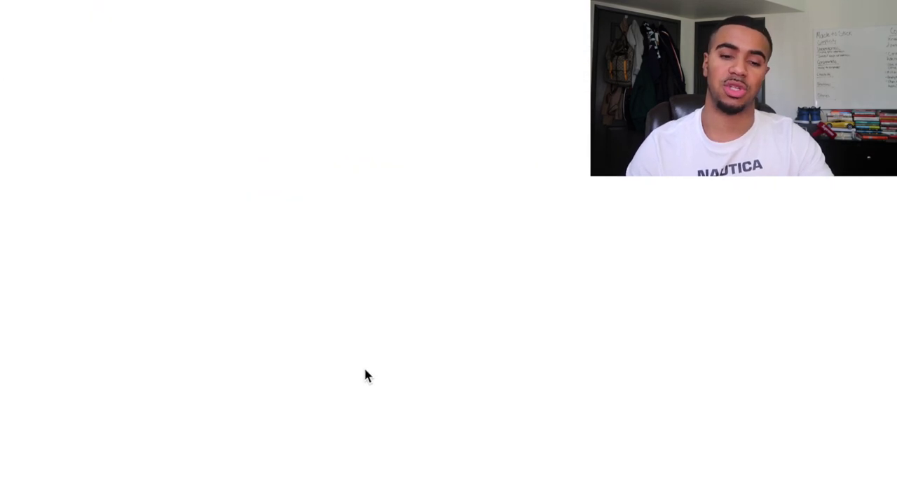
pyautogui.scroll(-8, 320, 196)
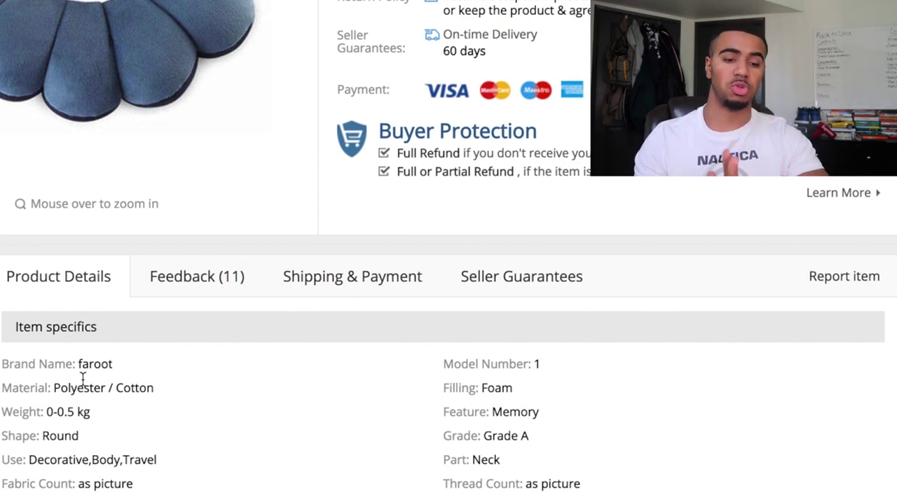
# Review the pillow's item specifics and feature text on AliExpress, then return to Shopify
pyautogui.moveTo(2, 363); pyautogui.dragTo(130, 452)
pyautogui.click(105, 437)
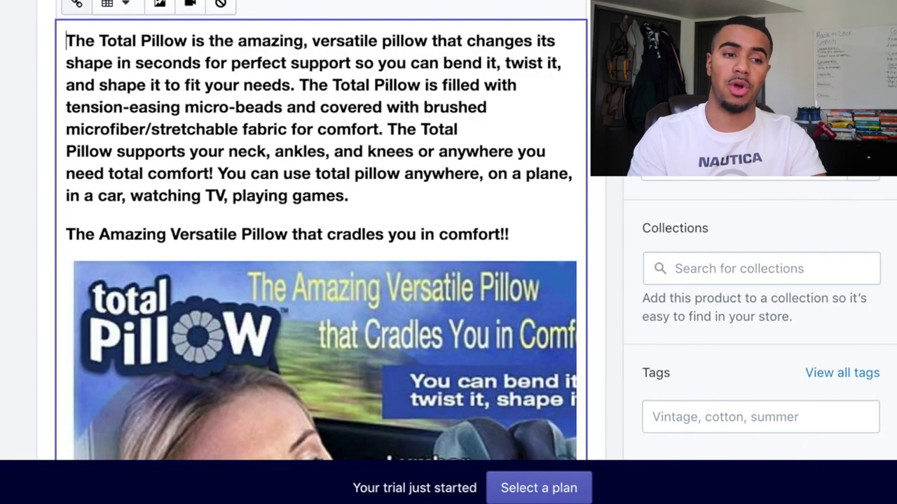
pyautogui.scroll(1, 328, 16)
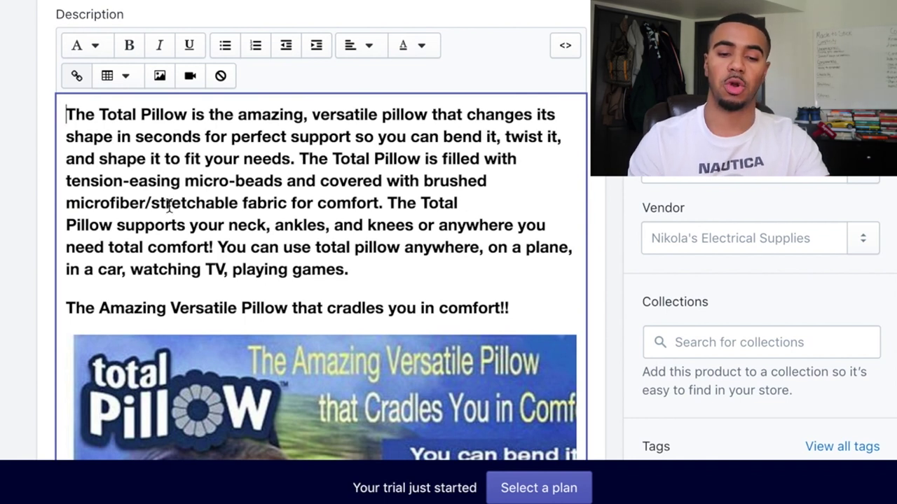
# Select the description's first paragraph, from its start to 'playing games.'
pyautogui.click(347, 178)
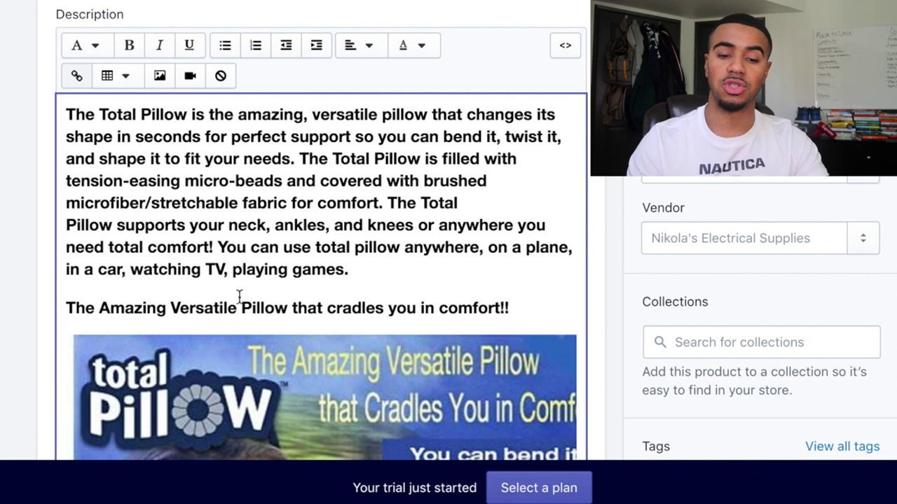
pyautogui.click(439, 274)
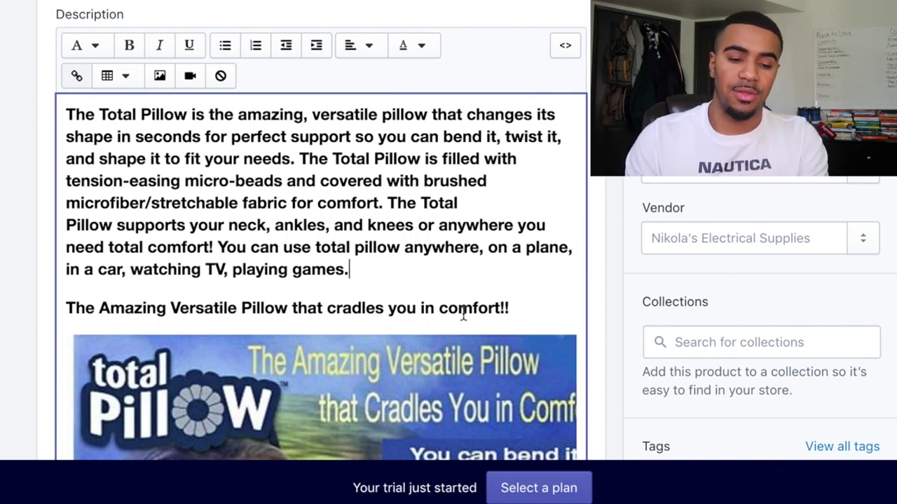
pyautogui.scroll(-2, 462, 315)
pyautogui.scroll(3, 462, 316)
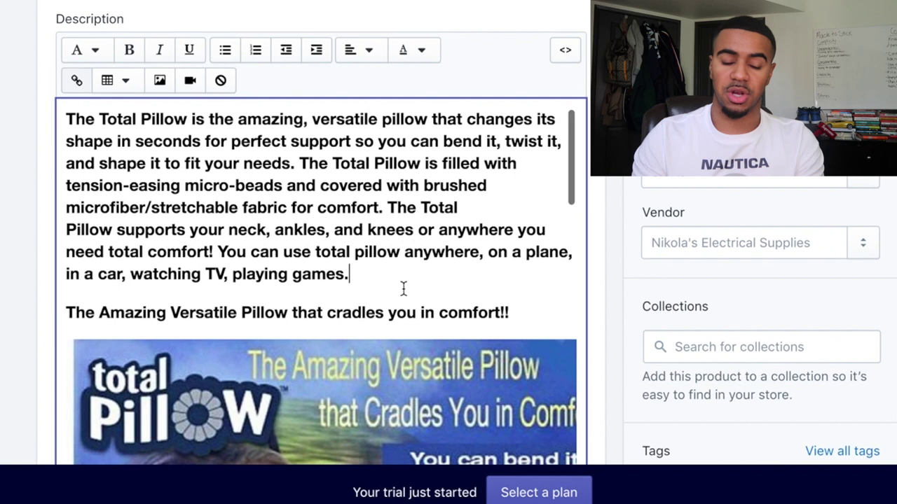
pyautogui.hotkey('shift', 'Left')
pyautogui.hotkey('shift', 'Left')
pyautogui.hotkey('shift', 'Left')
pyautogui.hotkey('shift', 'Left')
pyautogui.hotkey('shift', 'Left')
pyautogui.moveTo(232, 217); pyautogui.dragTo(75, 114)
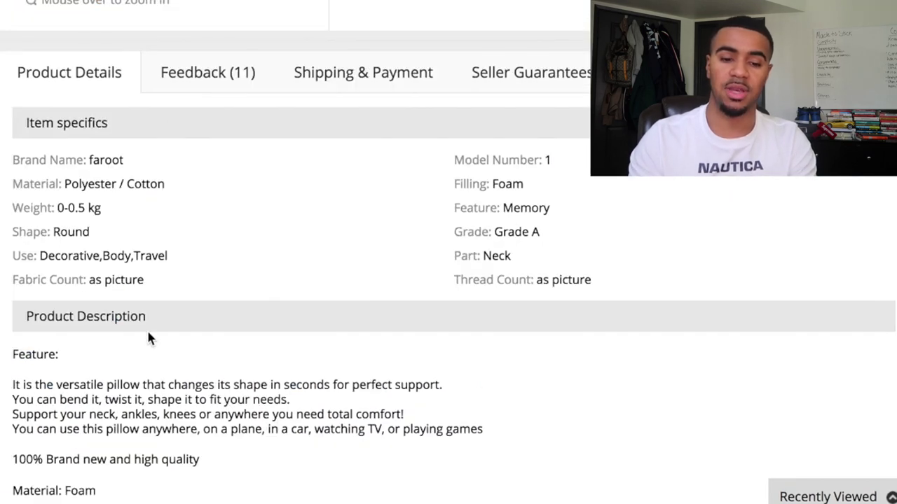
# Select the supplier's four pillow feature lines, then return to the Shopify description
pyautogui.moveTo(28, 379); pyautogui.dragTo(12, 385)
pyautogui.click(378, 409)
pyautogui.moveTo(505, 428); pyautogui.dragTo(87, 385)
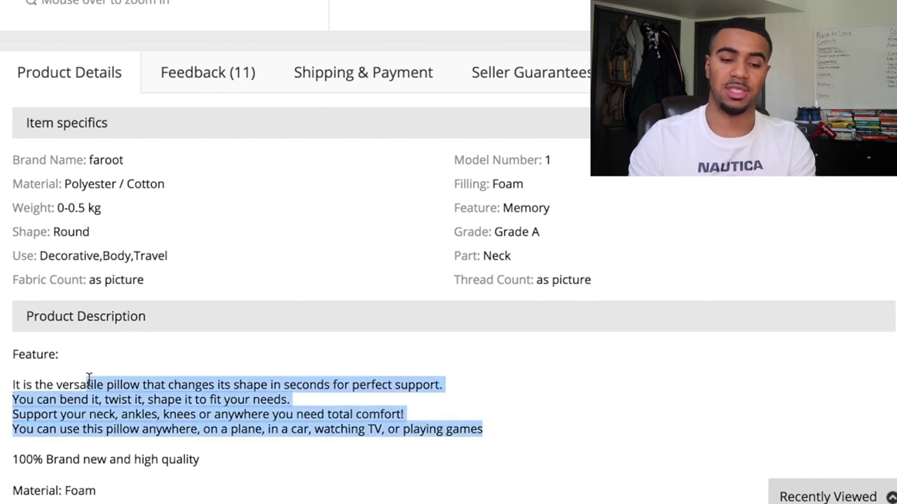
pyautogui.press('super+w')
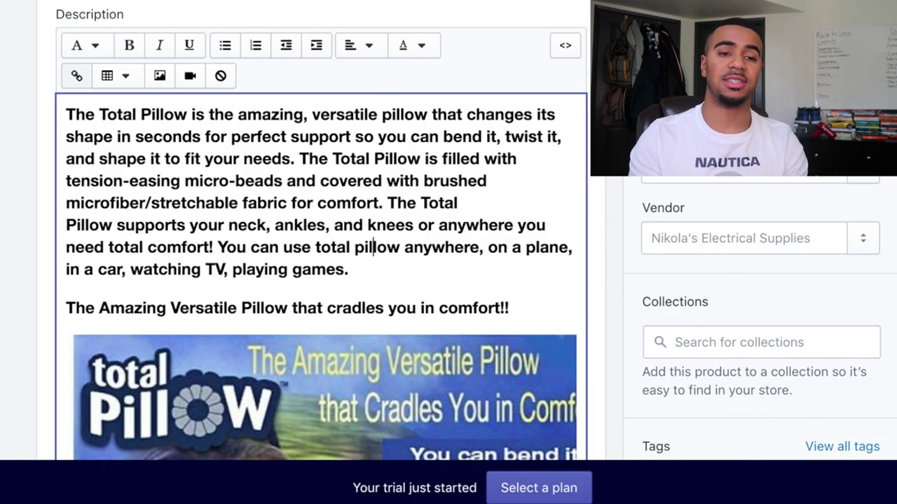
pyautogui.scroll(-3, 314, 200)
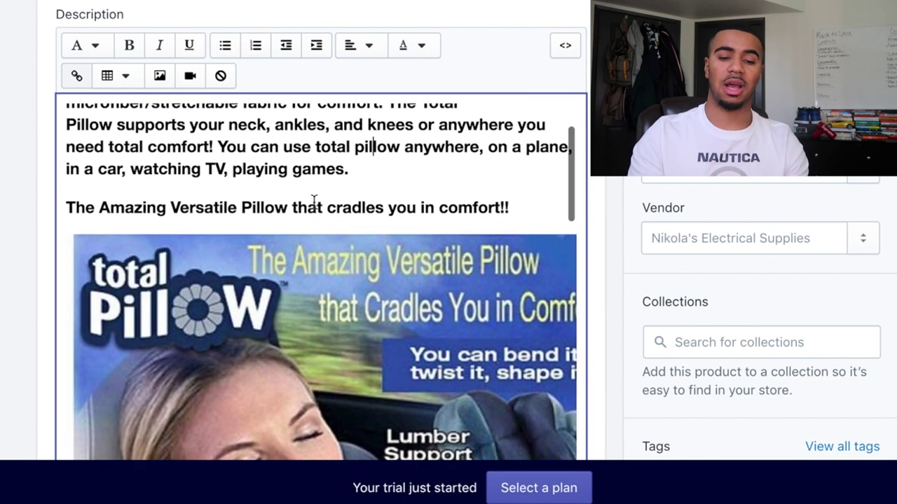